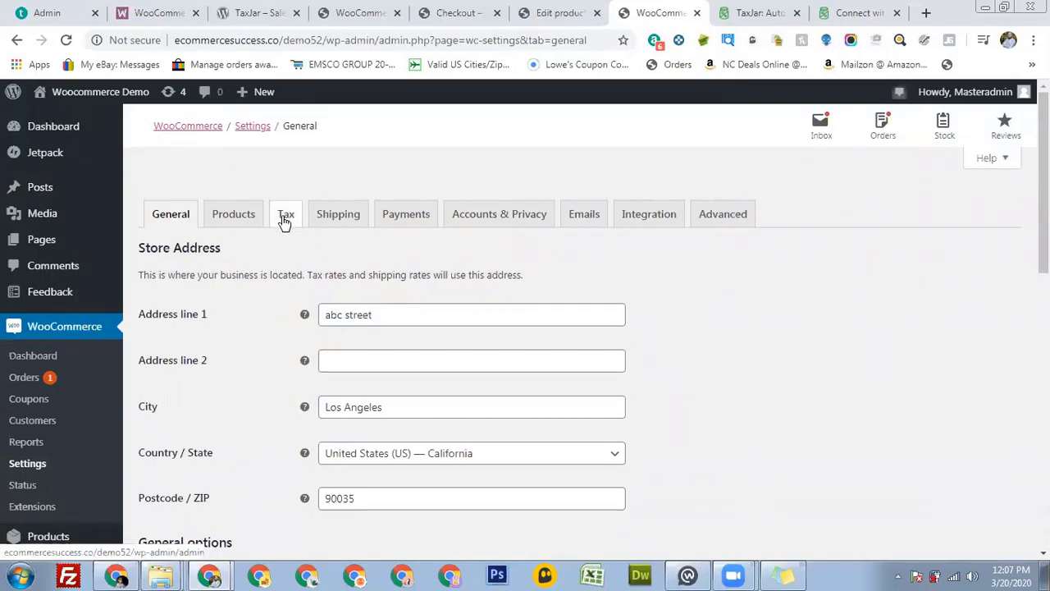
Step: Review the store address and general options in the WooCommerce settings, and open the tax options
{"action": "scroll", "coordinate": [271, 394], "scroll_direction": "down", "scroll_amount": 1}
{"action": "scroll", "coordinate": [278, 400], "scroll_direction": "down", "scroll_amount": 4}
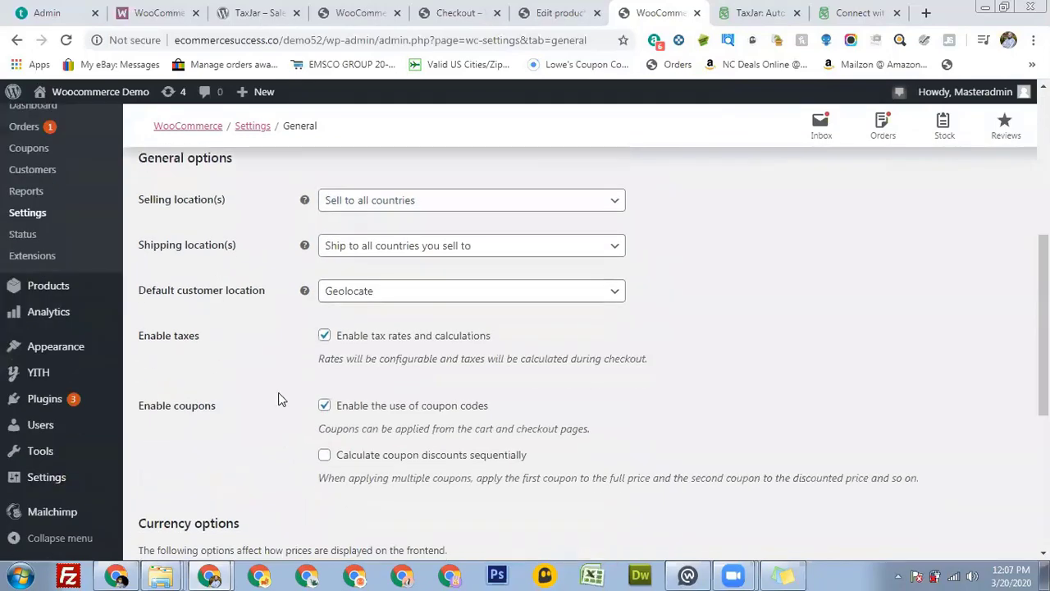
{"action": "scroll", "coordinate": [377, 353], "scroll_direction": "up", "scroll_amount": 3}
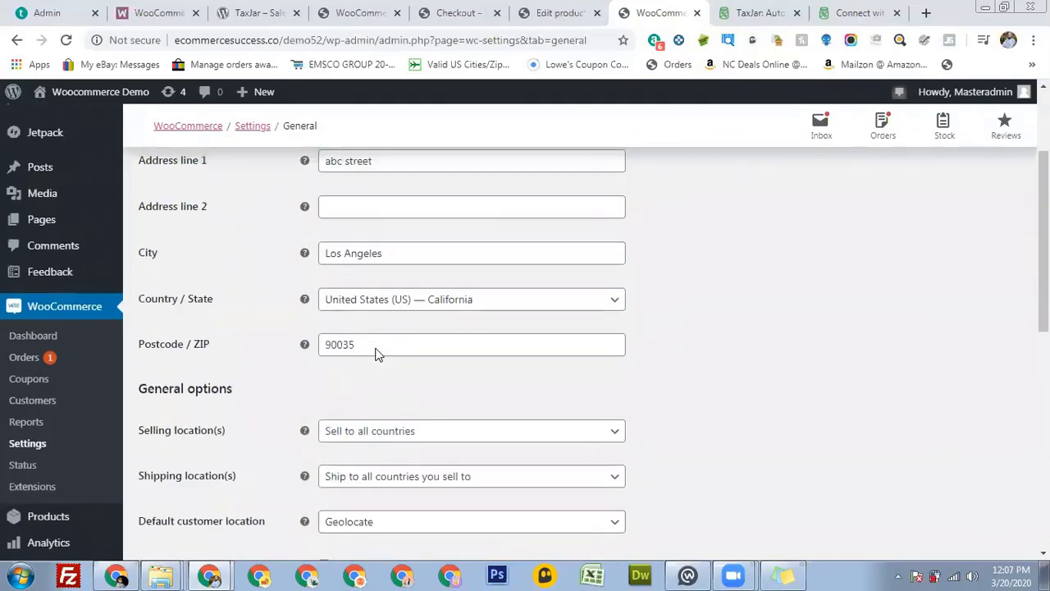
{"action": "scroll", "coordinate": [221, 381], "scroll_direction": "up", "scroll_amount": 2}
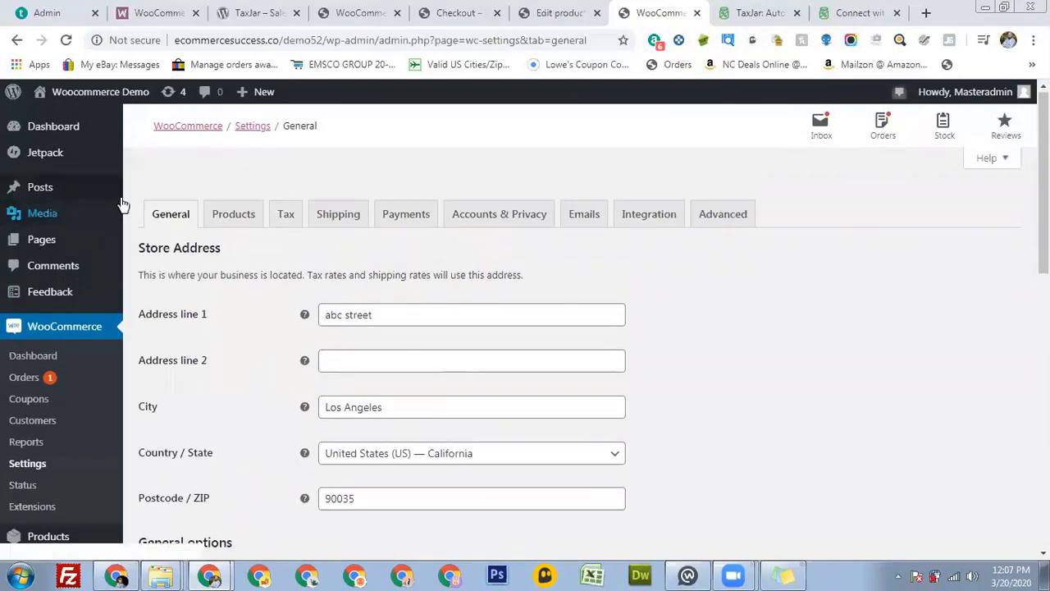
{"action": "left_click", "coordinate": [286, 215]}
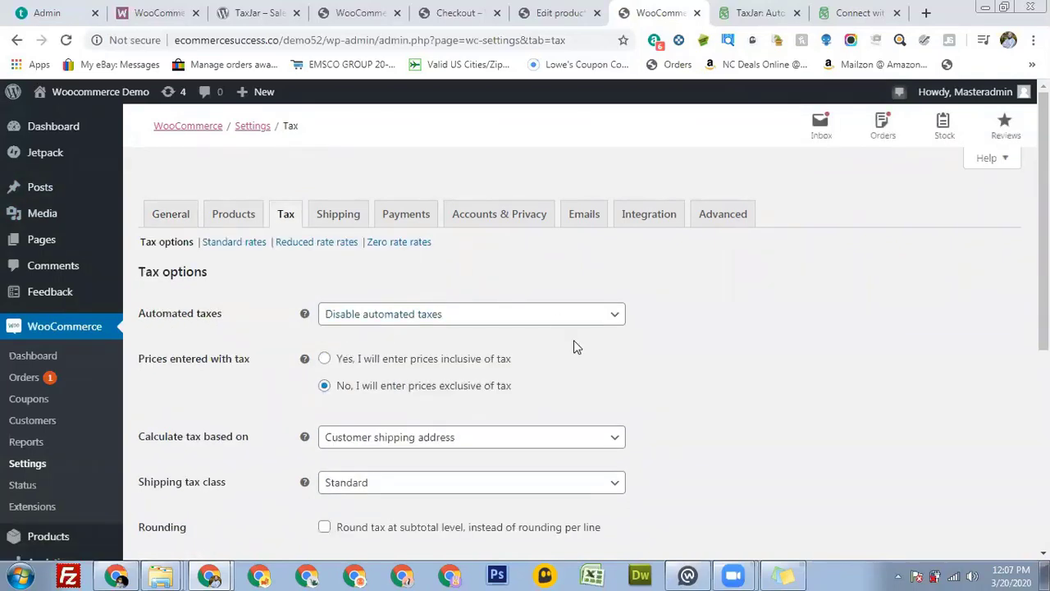
Step: Examine the available choices for automated taxes without changing the setting
{"action": "left_click", "coordinate": [615, 320]}
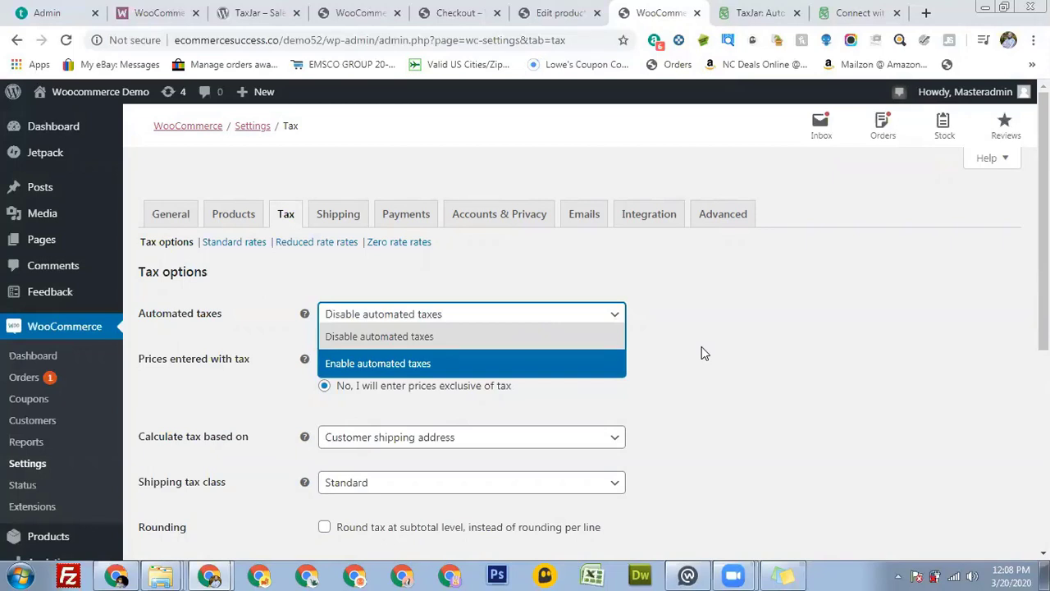
{"action": "left_click", "coordinate": [723, 343]}
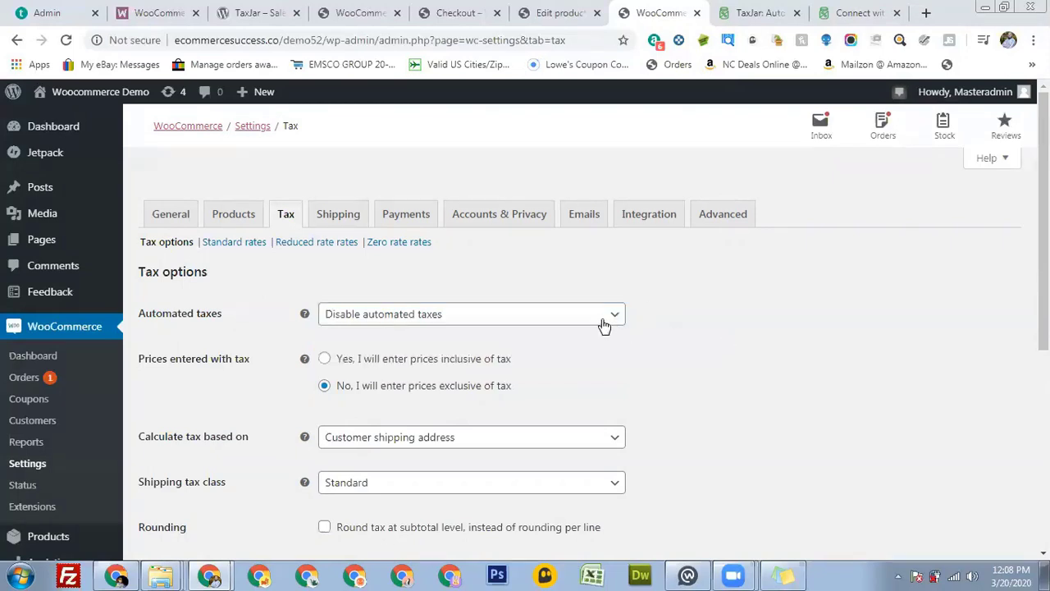
{"action": "left_click", "coordinate": [603, 323]}
{"action": "left_click", "coordinate": [713, 338]}
Step: Check the choices for what tax is calculated on, and set the shipping tax class to "Shipping tax class based on cart items"
{"action": "scroll", "coordinate": [260, 343], "scroll_direction": "down", "scroll_amount": 3}
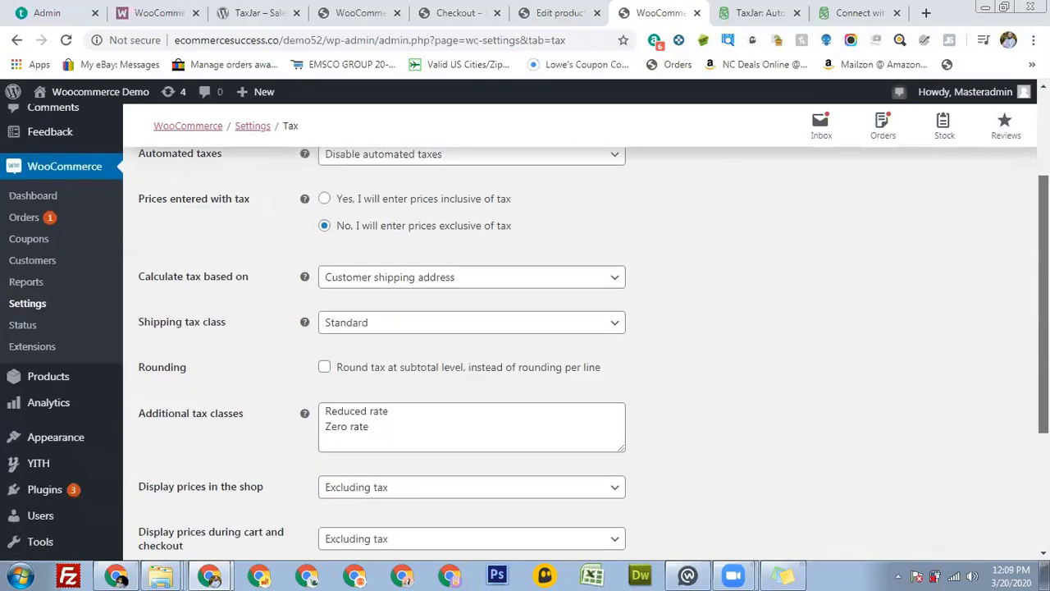
{"action": "scroll", "coordinate": [386, 290], "scroll_direction": "up", "scroll_amount": 1}
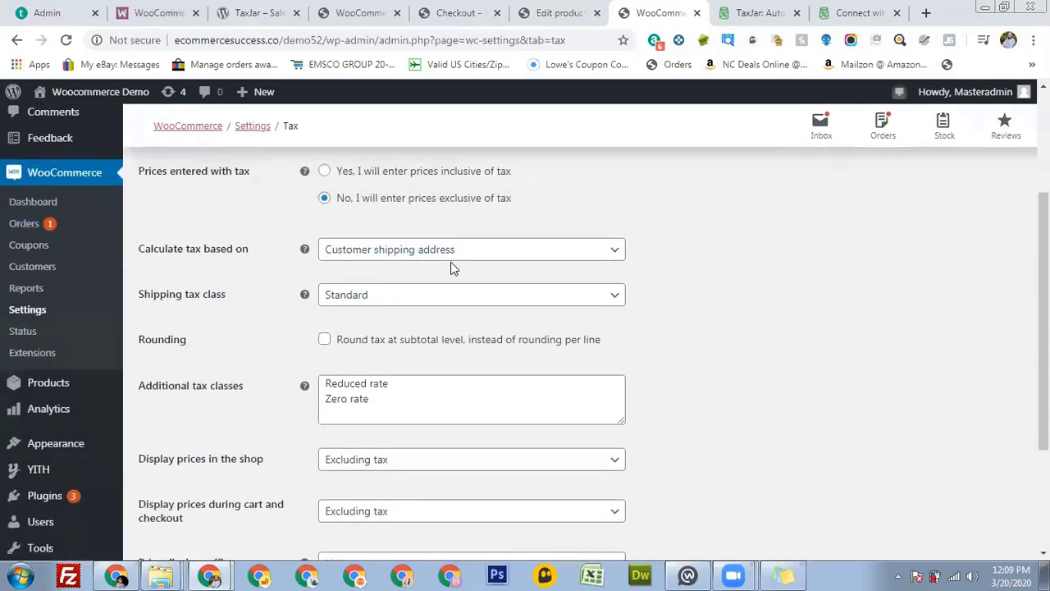
{"action": "left_click", "coordinate": [570, 250]}
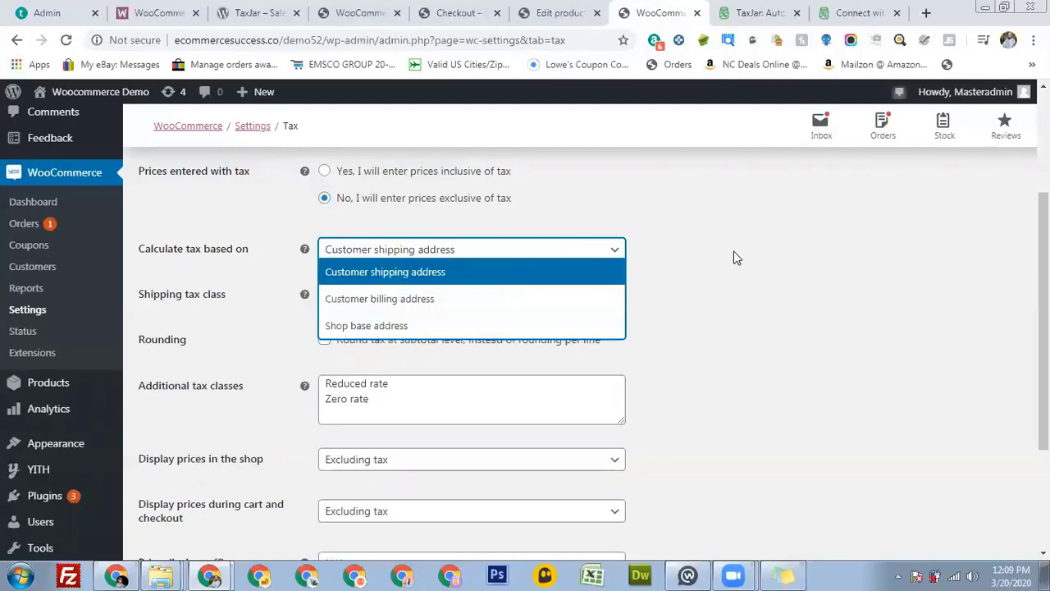
{"action": "left_click", "coordinate": [736, 272]}
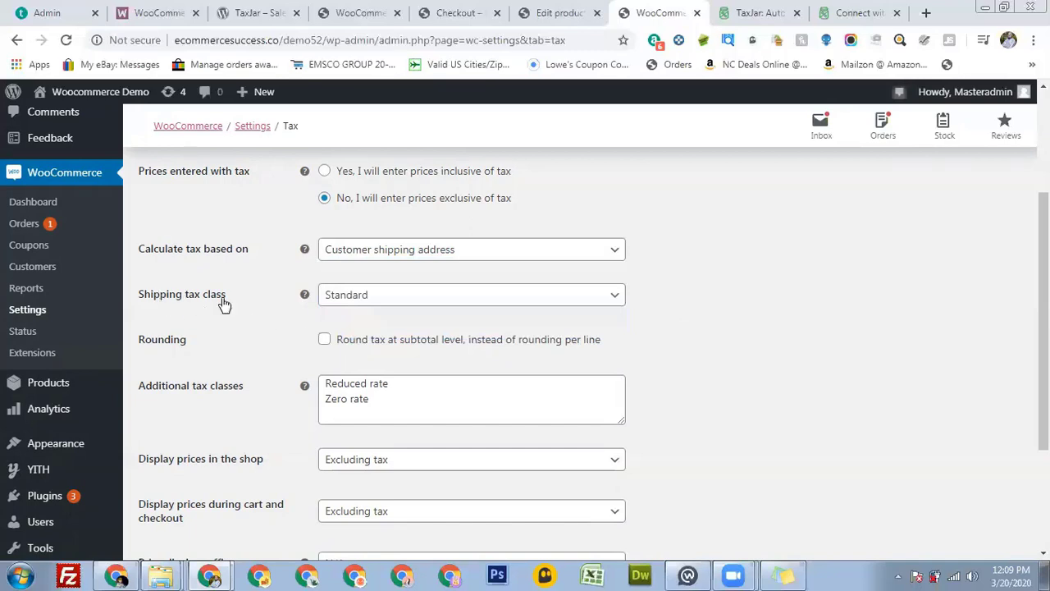
{"action": "left_click", "coordinate": [612, 302]}
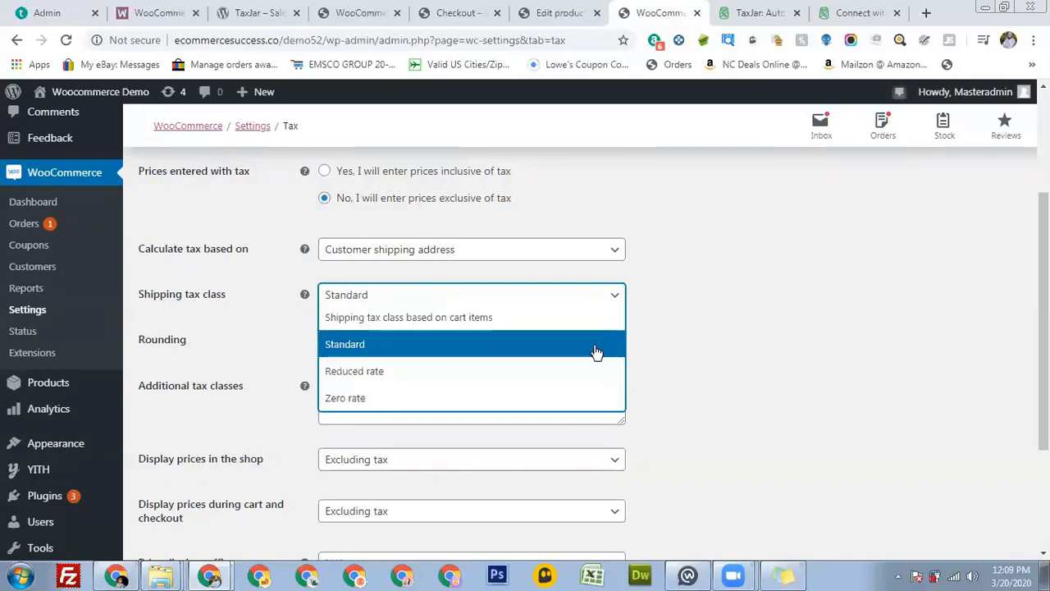
{"action": "left_click", "coordinate": [538, 321]}
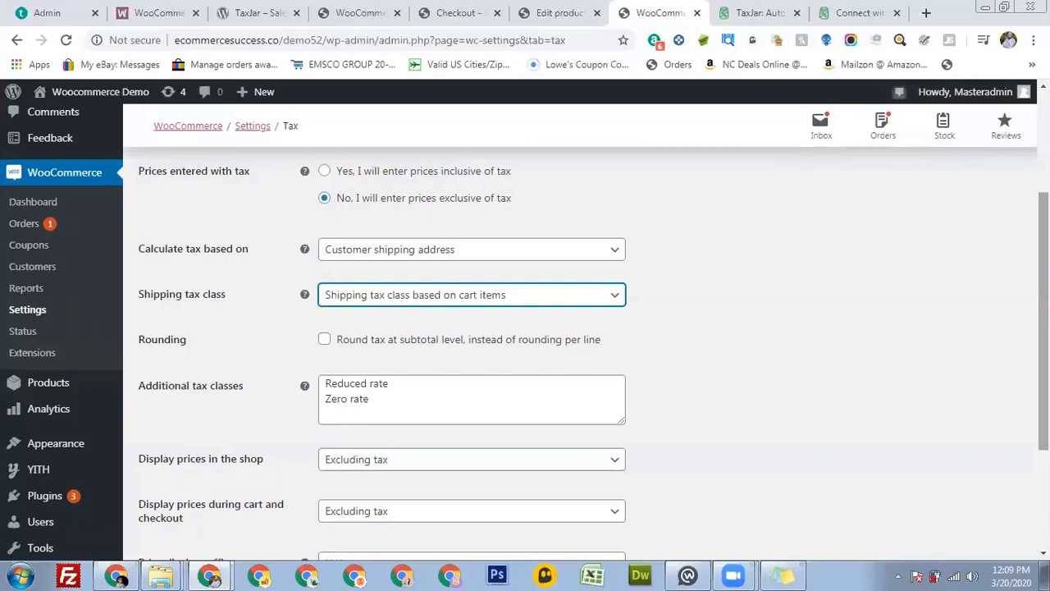
Step: Set prices to display including tax both in the shop and during cart and checkout
{"action": "scroll", "coordinate": [525, 333], "scroll_direction": "down", "scroll_amount": 2}
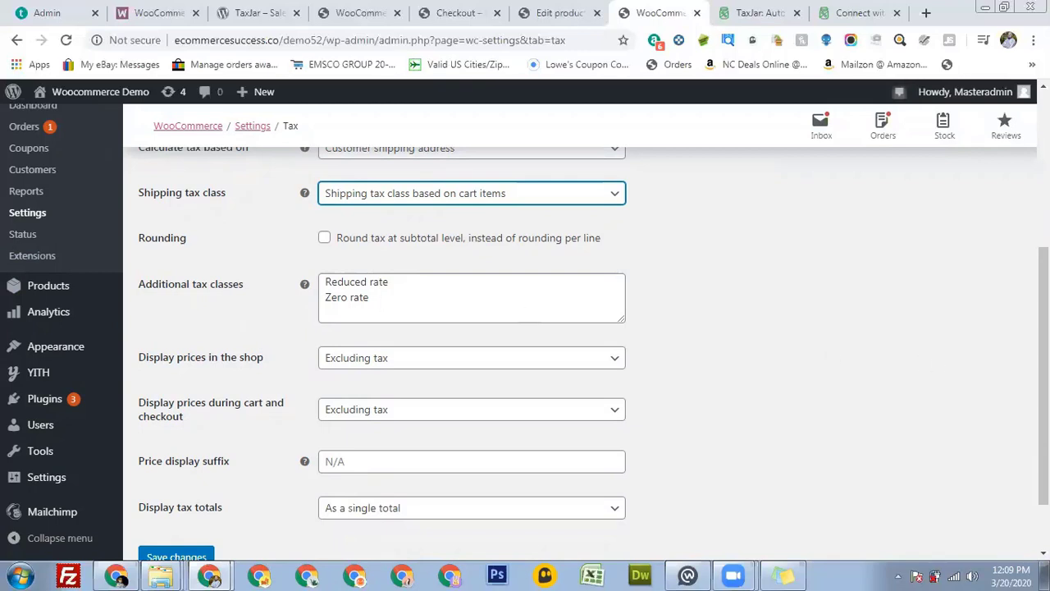
{"action": "scroll", "coordinate": [400, 303], "scroll_direction": "up", "scroll_amount": 3}
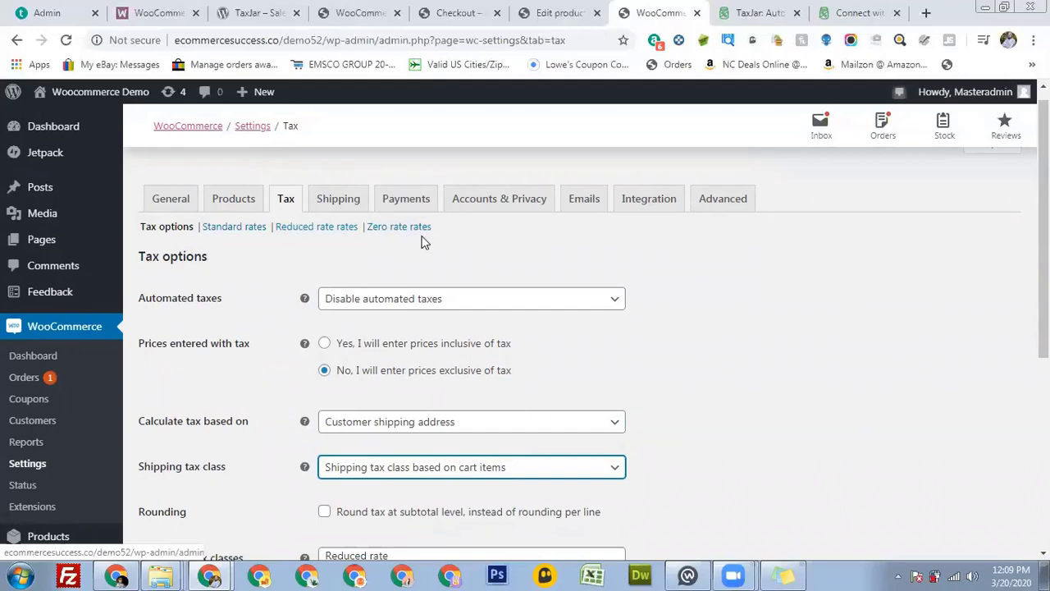
{"action": "scroll", "coordinate": [424, 242], "scroll_direction": "down", "scroll_amount": 3}
{"action": "scroll", "coordinate": [586, 338], "scroll_direction": "down", "scroll_amount": 1}
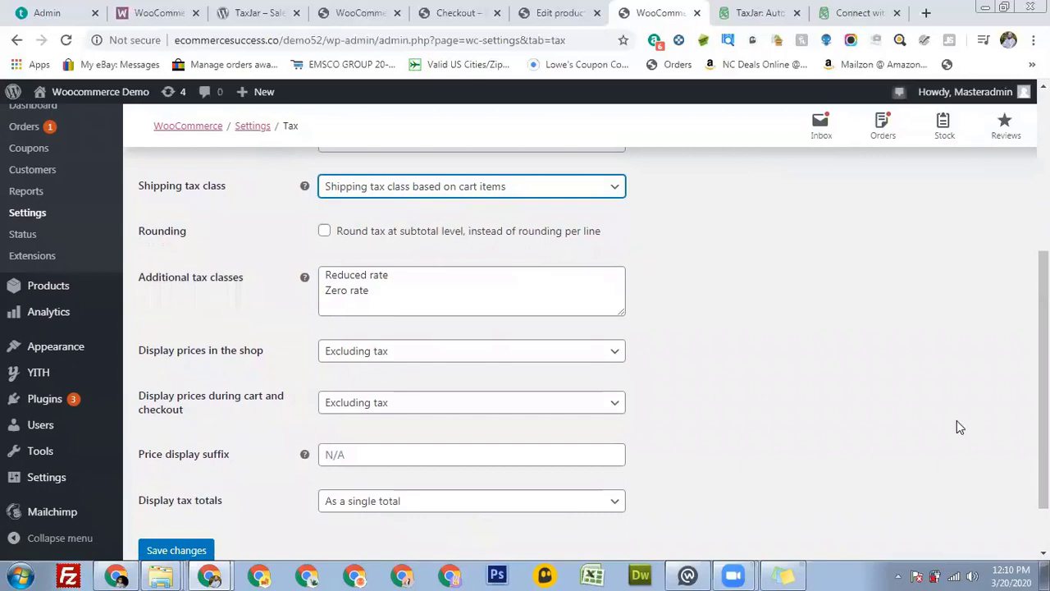
{"action": "scroll", "coordinate": [295, 335], "scroll_direction": "down", "scroll_amount": 1}
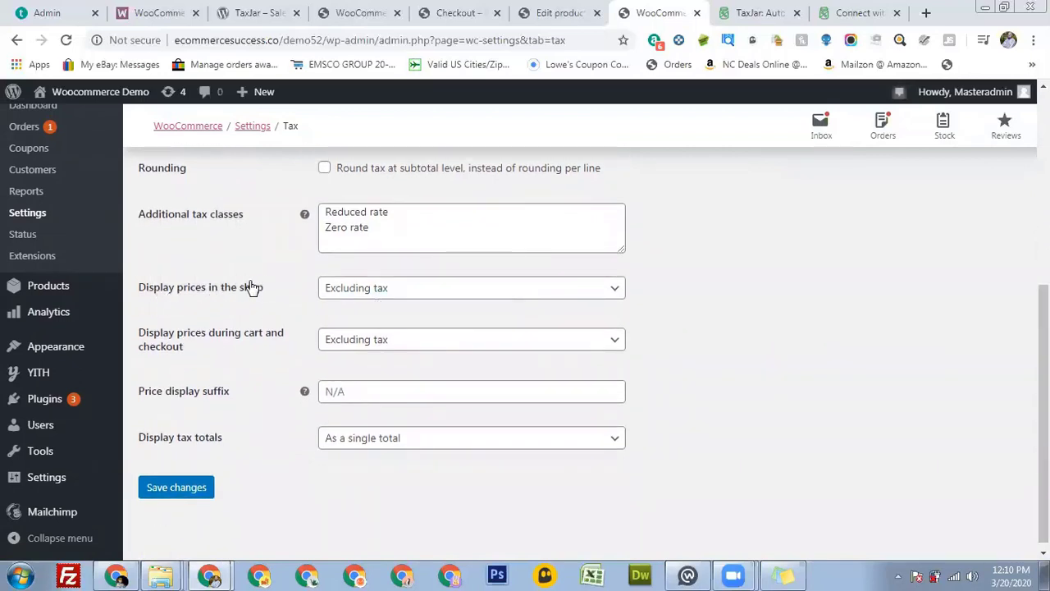
{"action": "left_click", "coordinate": [582, 298]}
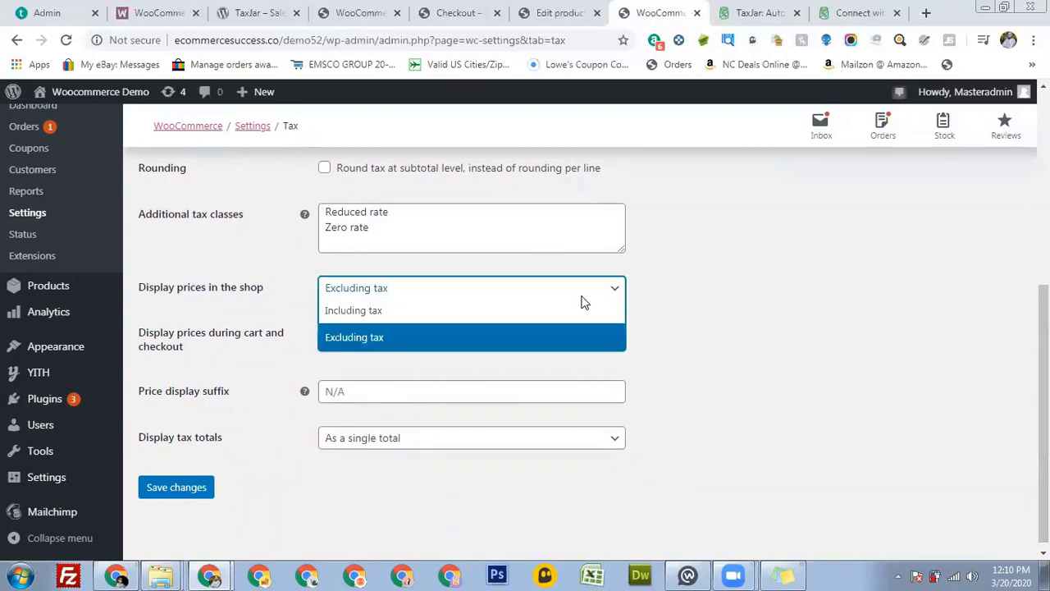
{"action": "left_click", "coordinate": [529, 311]}
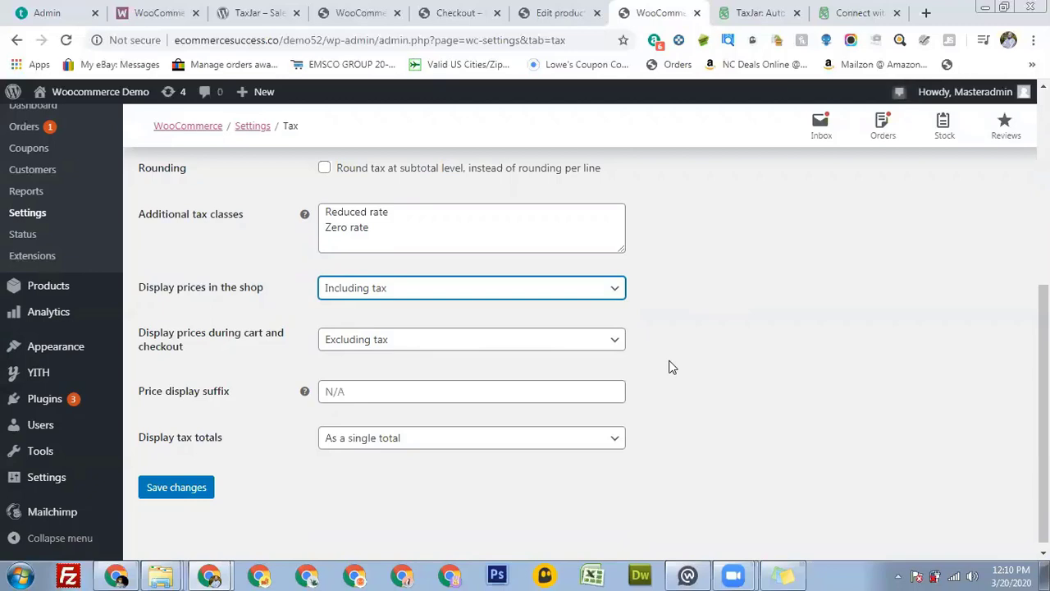
{"action": "left_click", "coordinate": [604, 351]}
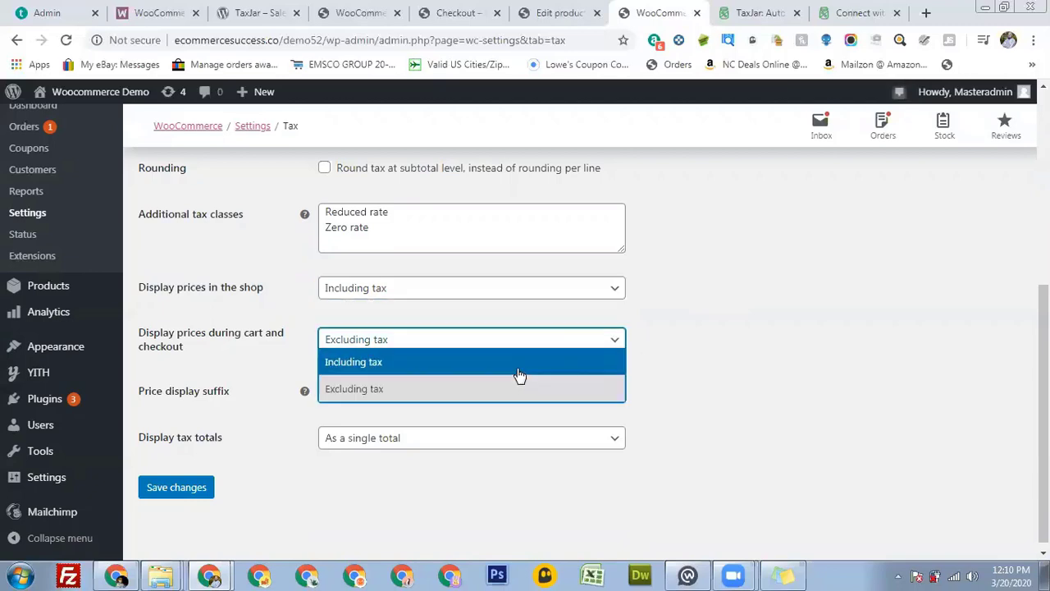
{"action": "left_click", "coordinate": [519, 365]}
{"action": "left_click", "coordinate": [757, 317]}
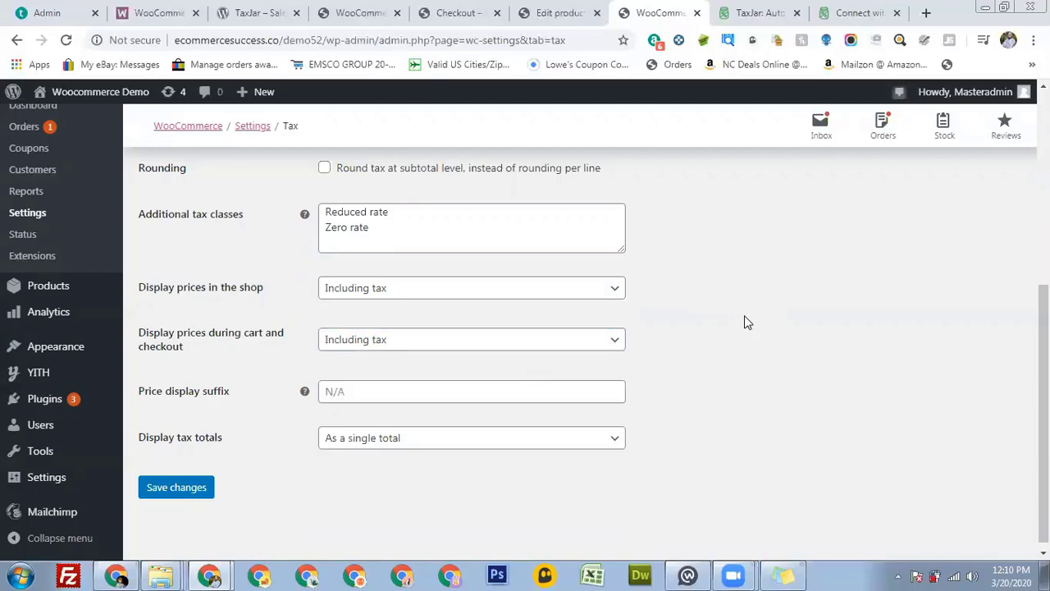
Step: View the storefront's Jeans Pent product page and examine how its price is displayed
{"action": "left_click", "coordinate": [353, 397]}
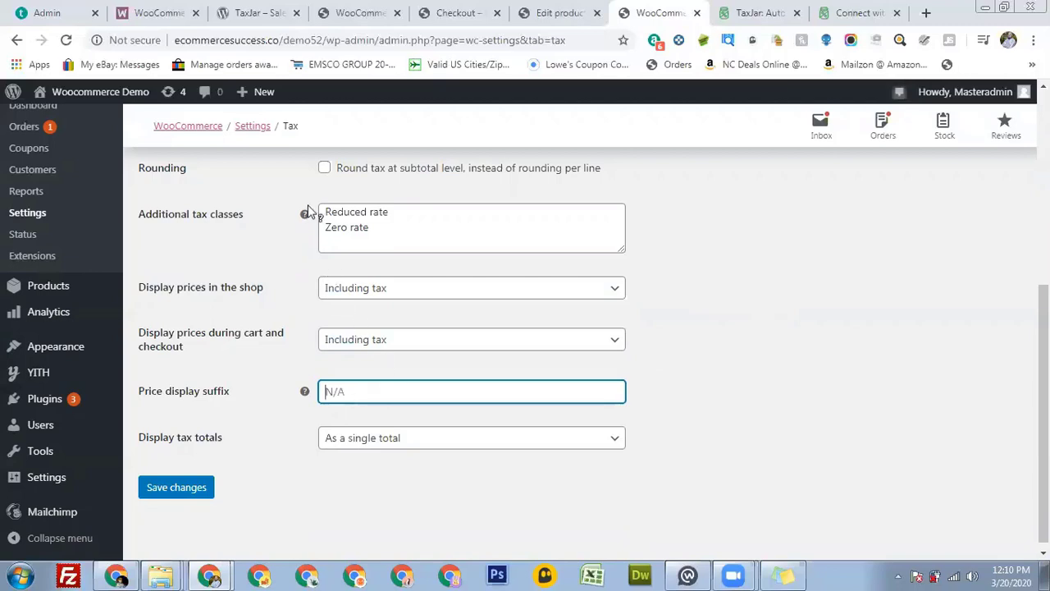
{"action": "mouse_move", "coordinate": [94, 92]}
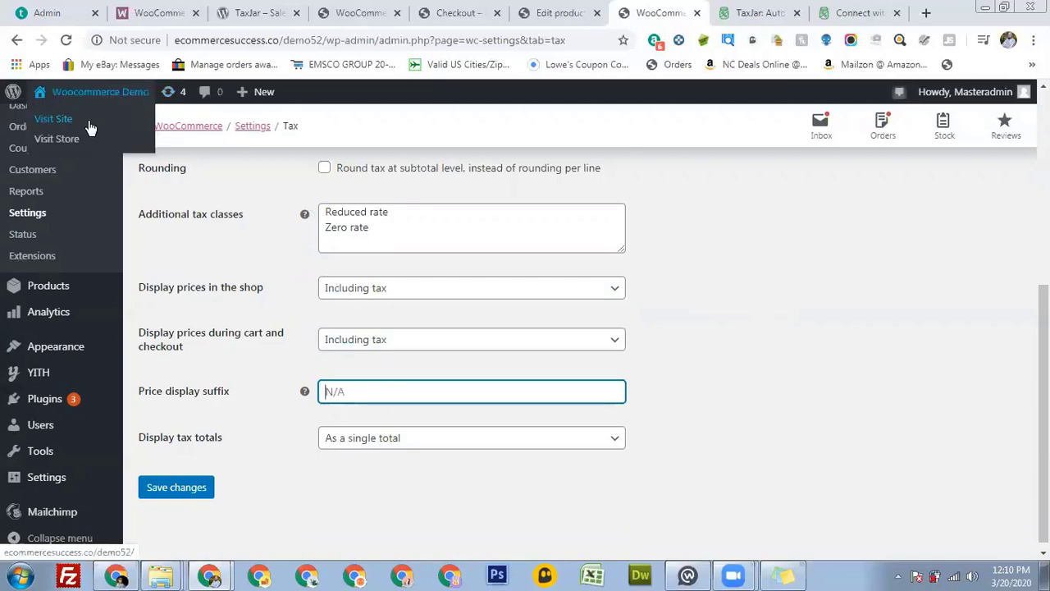
{"action": "left_click", "coordinate": [89, 123]}
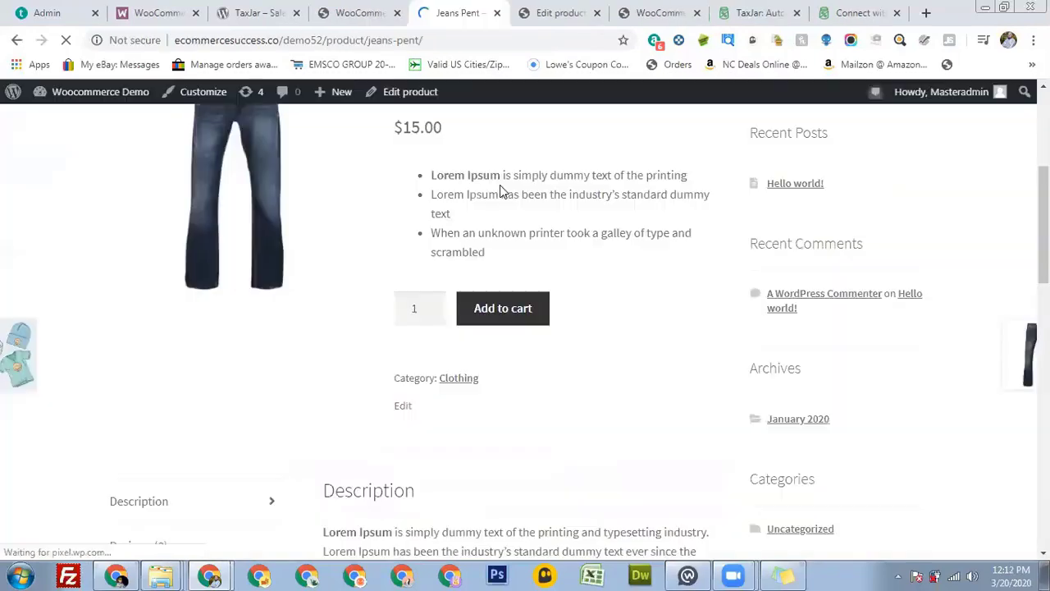
{"action": "scroll", "coordinate": [500, 197], "scroll_direction": "up", "scroll_amount": 5}
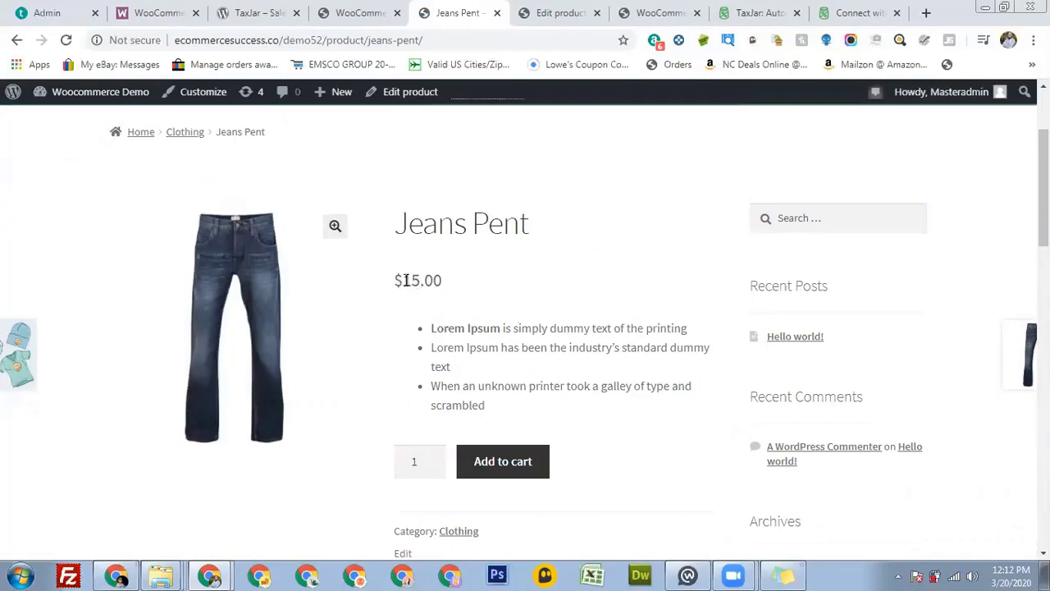
{"action": "left_click_drag", "start_coordinate": [405, 280], "coordinate": [462, 280]}
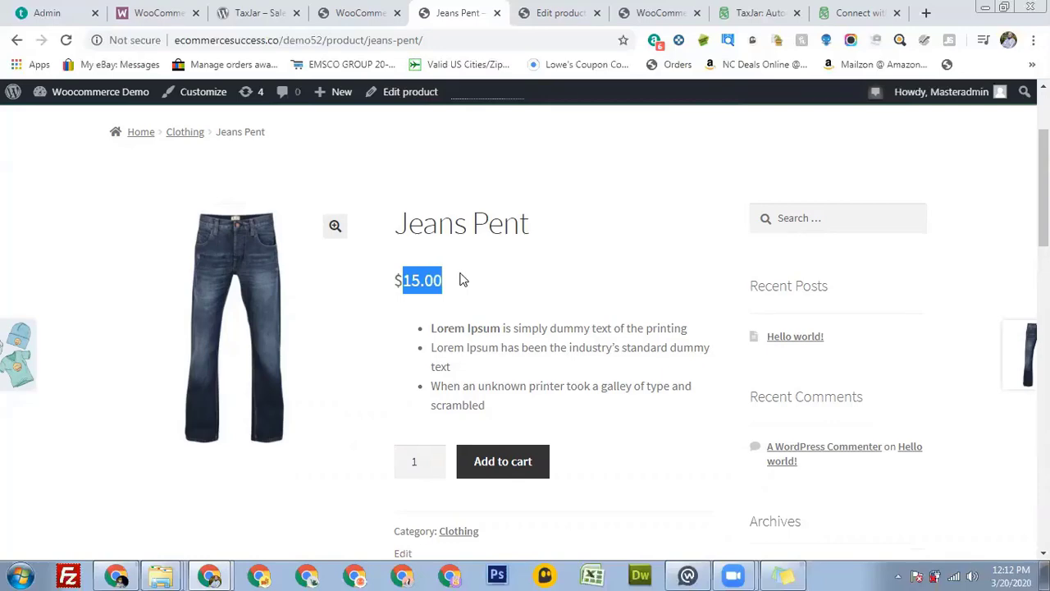
{"action": "left_click", "coordinate": [462, 280]}
Step: Return to the tax settings, placing their browser tab before the Jeans Pent one, and set the price display suffix to "inc sales tax"
{"action": "left_click", "coordinate": [341, 10]}
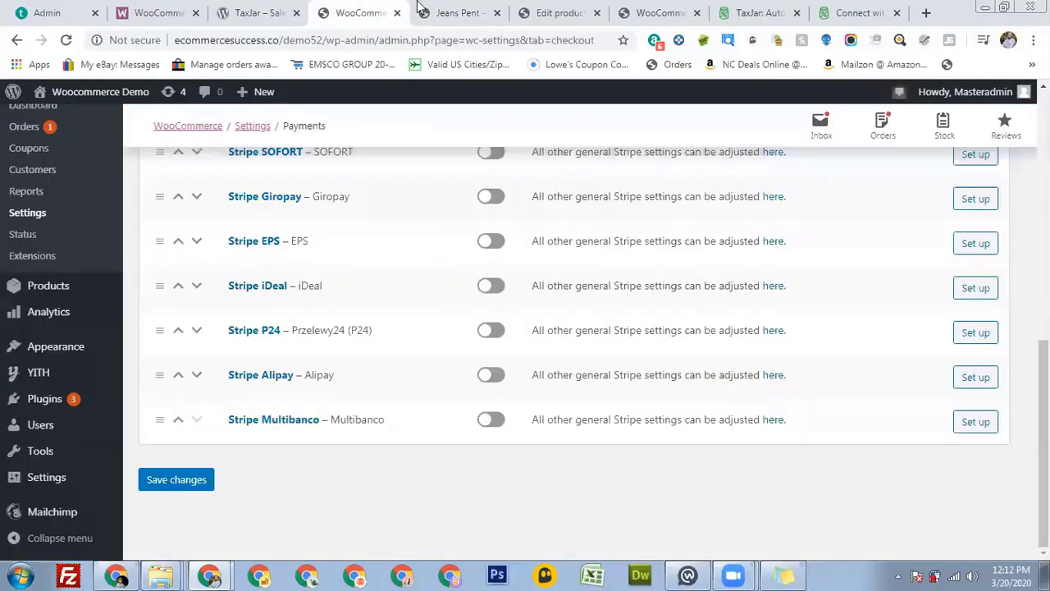
{"action": "left_click", "coordinate": [472, 12]}
{"action": "left_click", "coordinate": [562, 12]}
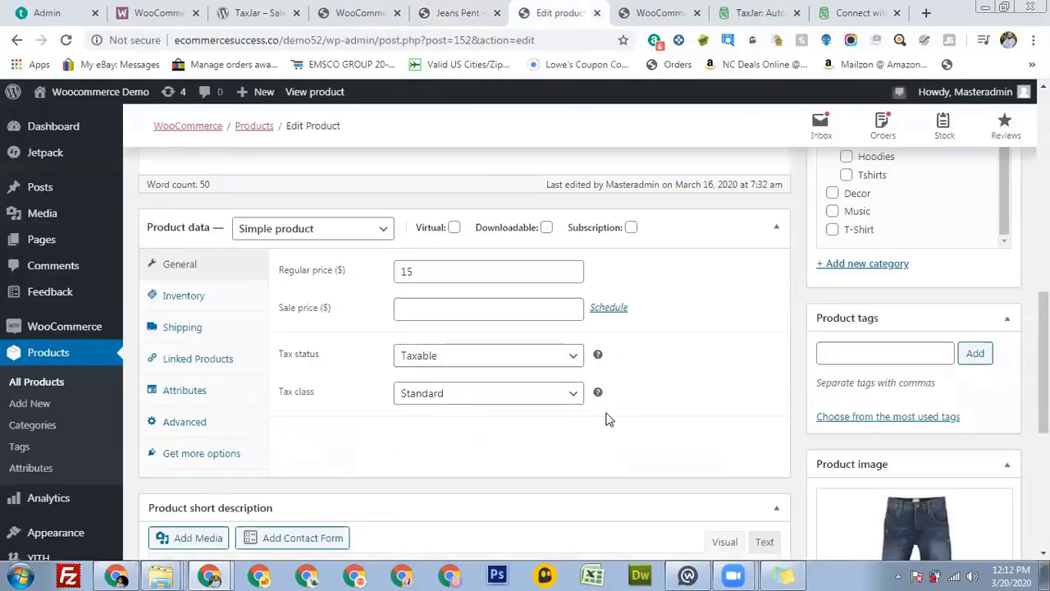
{"action": "left_click_drag", "start_coordinate": [648, 10], "coordinate": [492, 7]}
{"action": "left_click", "coordinate": [377, 391]}
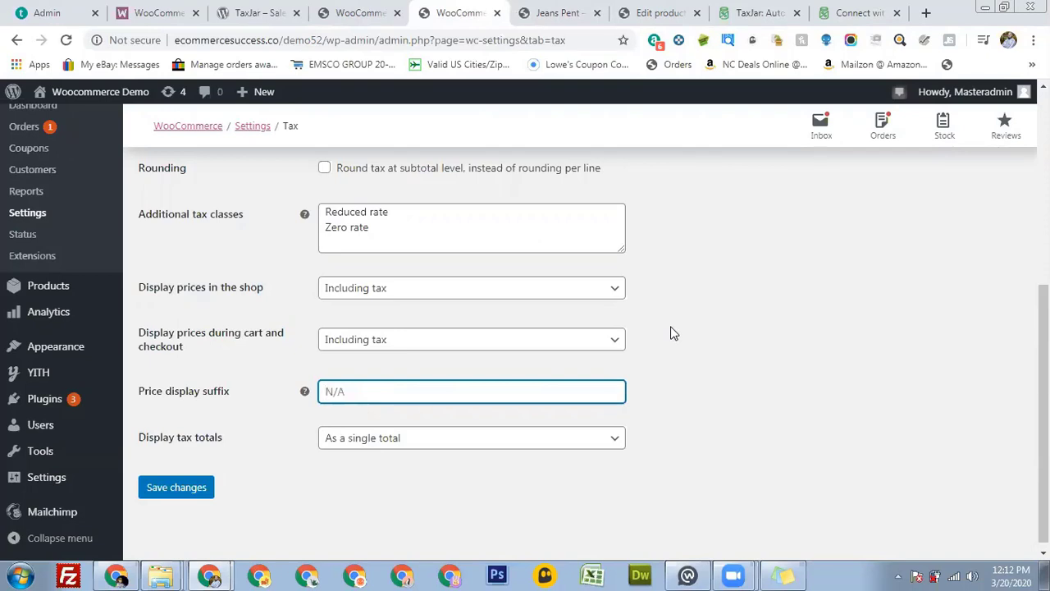
{"action": "type", "text": "incl"}
{"action": "key", "text": "BackSpace"}
{"action": "type", "text": "T"}
{"action": "type", "text": "ale"}
{"action": "type", "text": "s tax"}
Step: Set the display of tax totals to Itemized and save the tax settings
{"action": "left_click", "coordinate": [539, 452]}
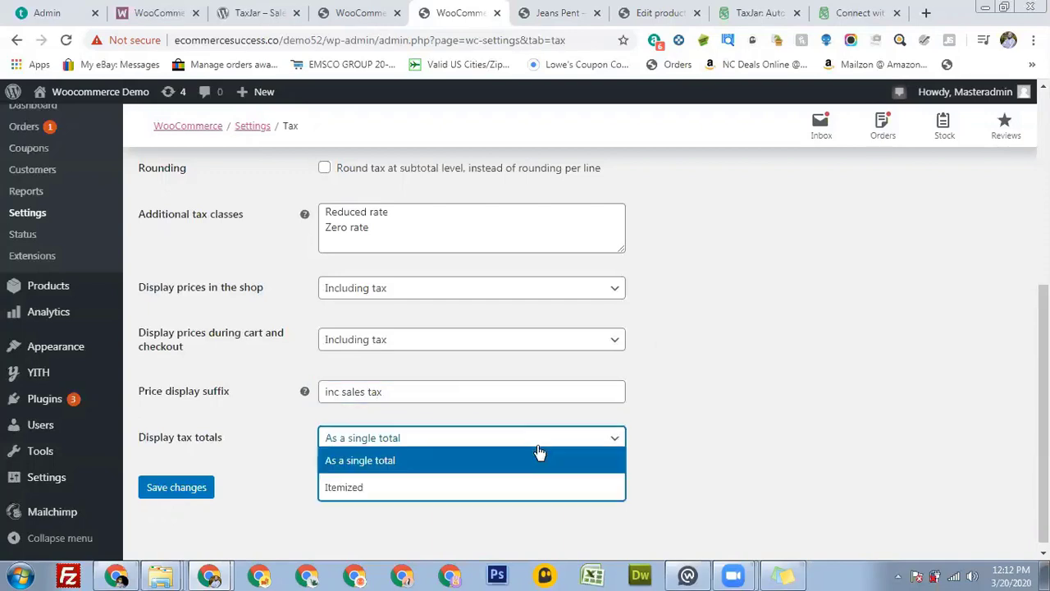
{"action": "left_click", "coordinate": [683, 439]}
{"action": "scroll", "coordinate": [683, 440], "scroll_direction": "down", "scroll_amount": 1}
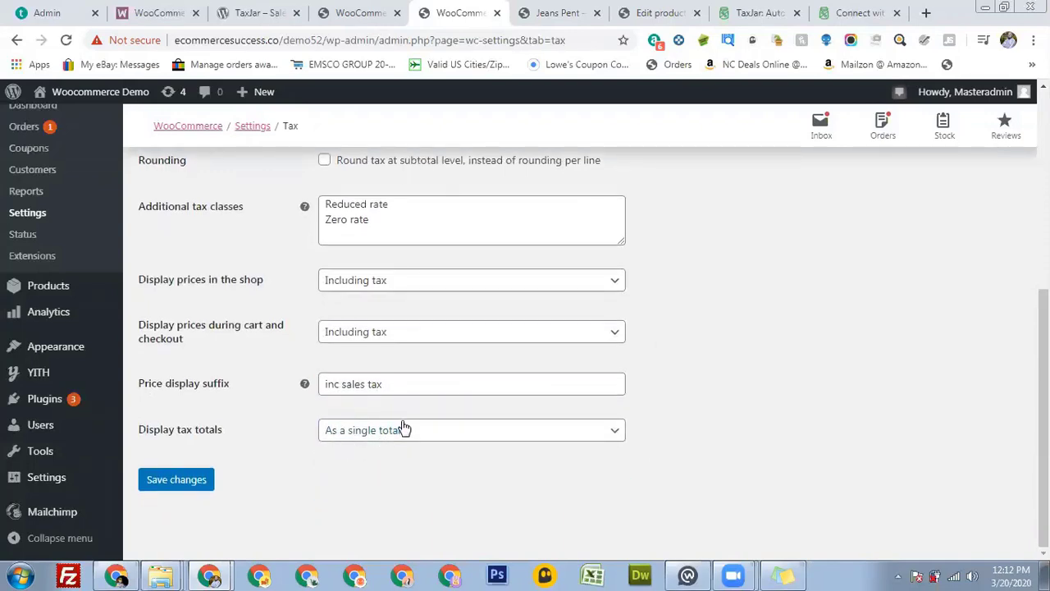
{"action": "left_click", "coordinate": [481, 439]}
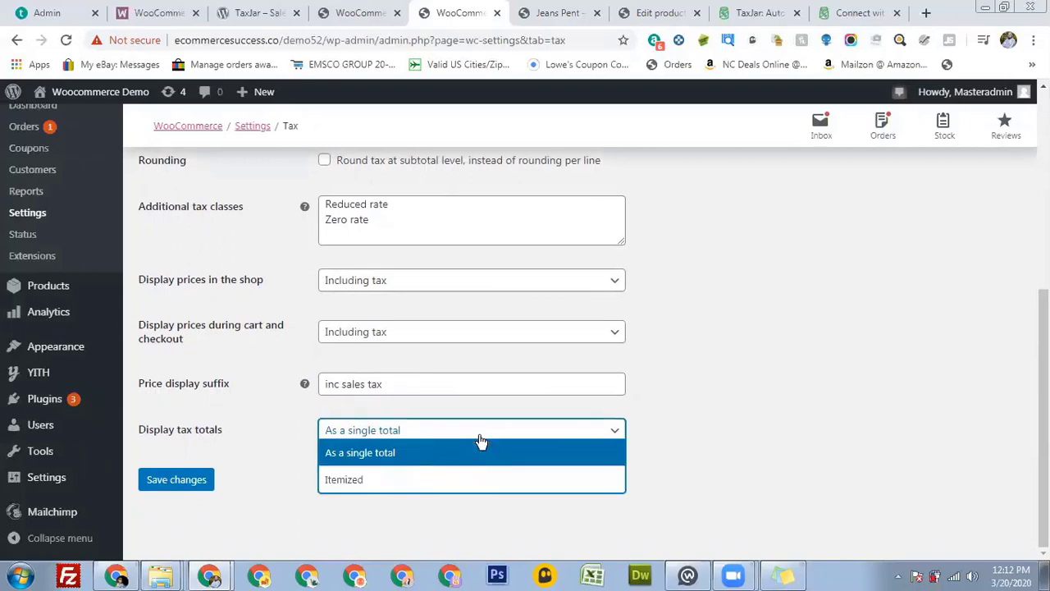
{"action": "left_click", "coordinate": [460, 490]}
{"action": "left_click", "coordinate": [453, 488]}
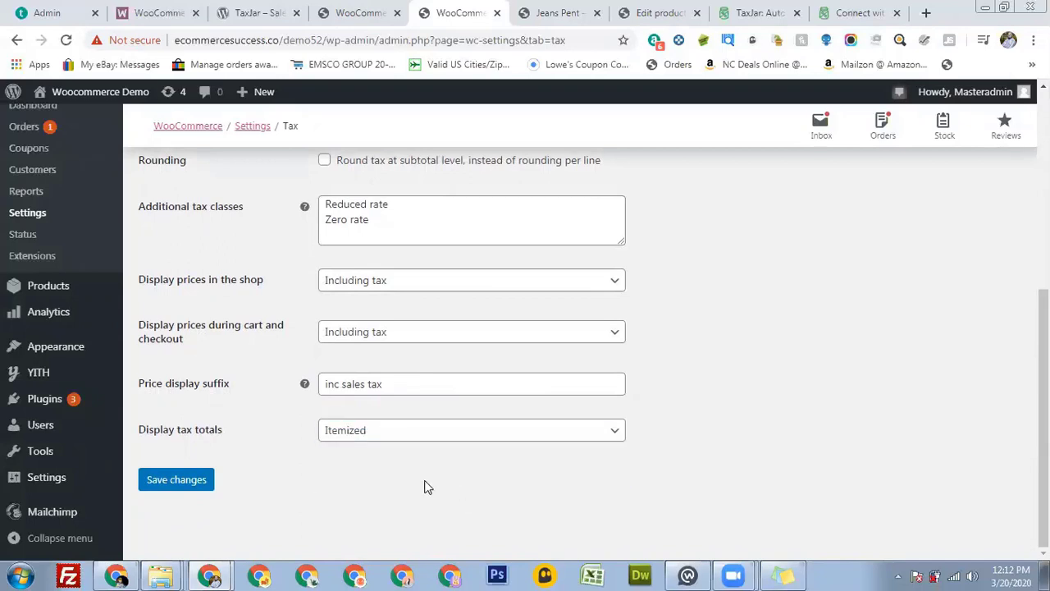
{"action": "left_click", "coordinate": [199, 487]}
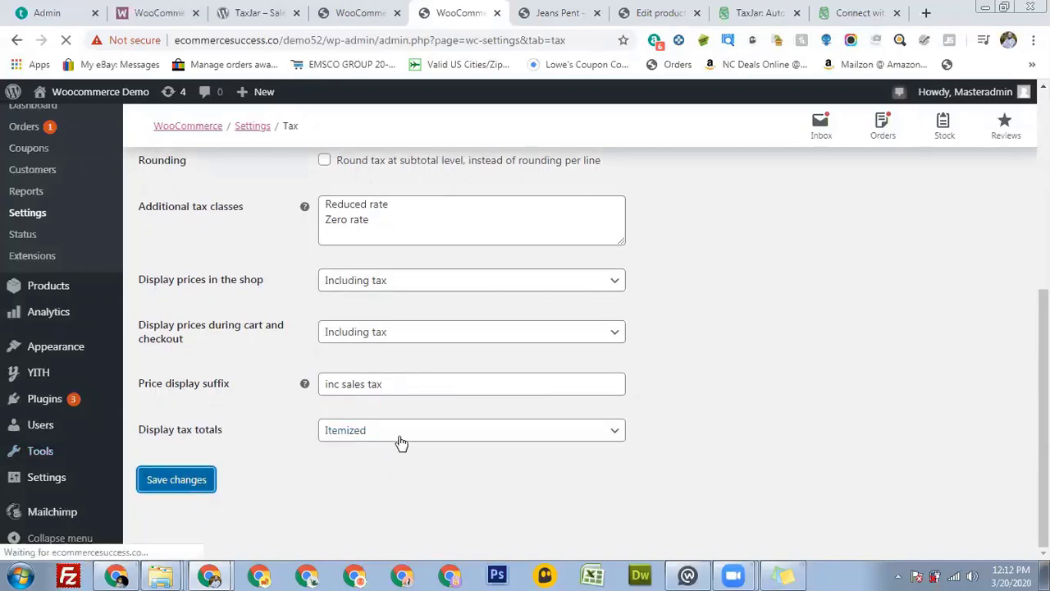
Step: Check the price suffix on the Jeans Pent product page and return to the price display options in the tax settings
{"action": "left_click", "coordinate": [565, 17]}
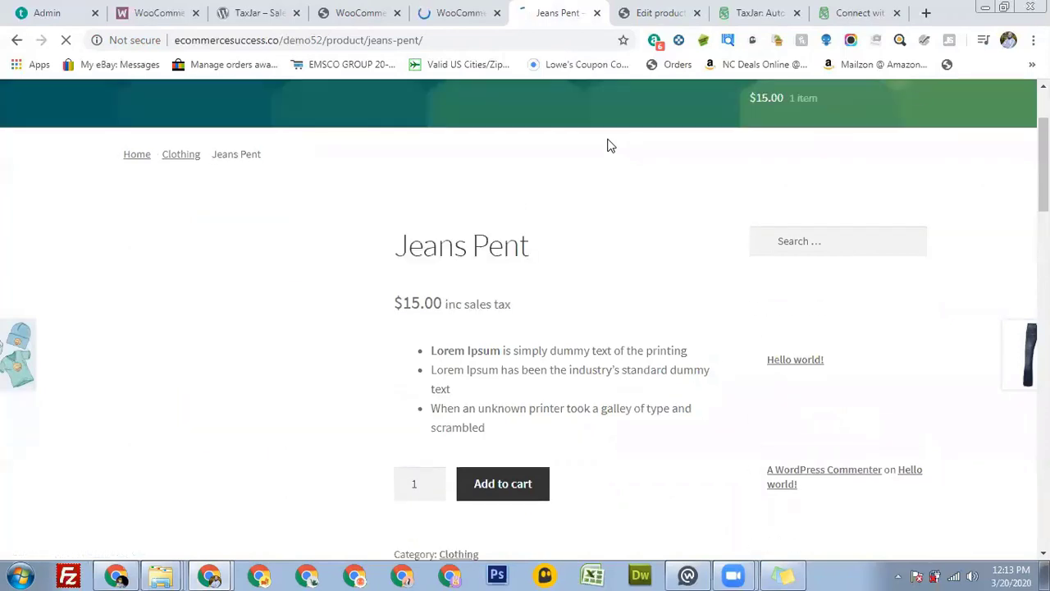
{"action": "left_click_drag", "start_coordinate": [445, 281], "coordinate": [516, 289]}
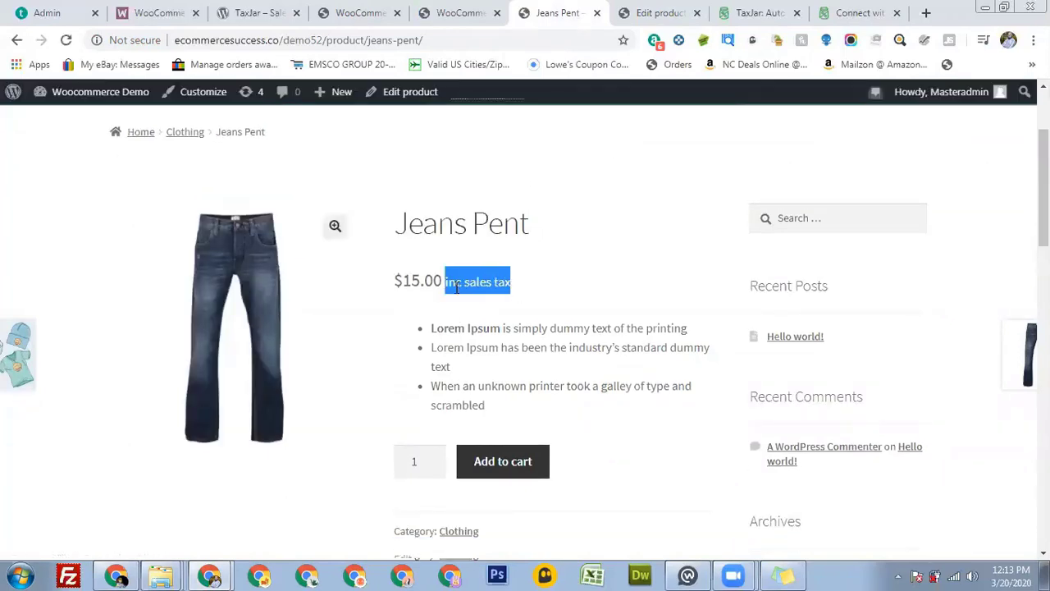
{"action": "left_click", "coordinate": [480, 287]}
{"action": "left_click", "coordinate": [465, 12]}
{"action": "scroll", "coordinate": [418, 406], "scroll_direction": "down", "scroll_amount": 5}
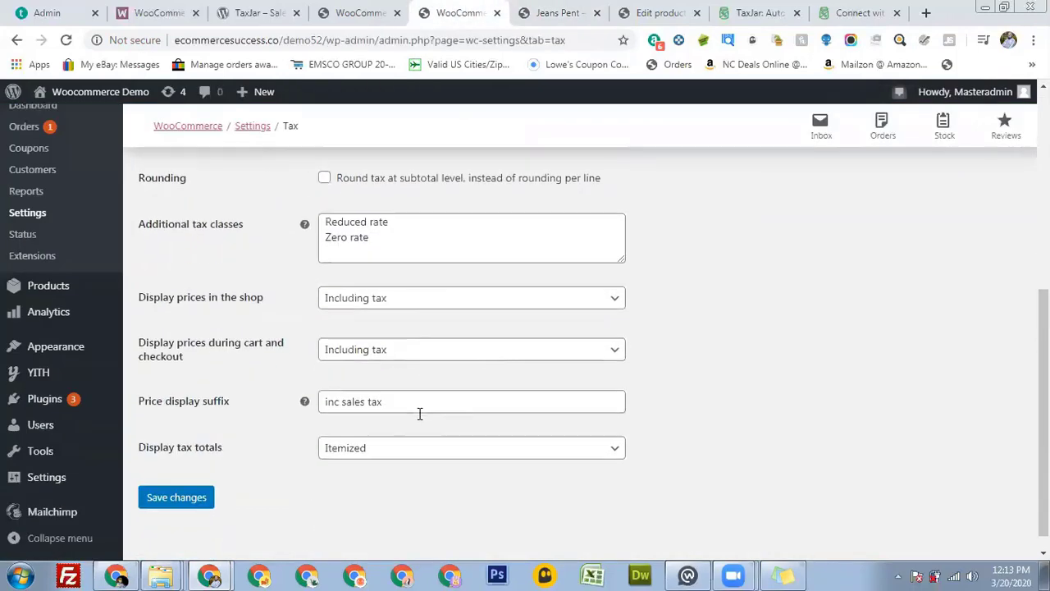